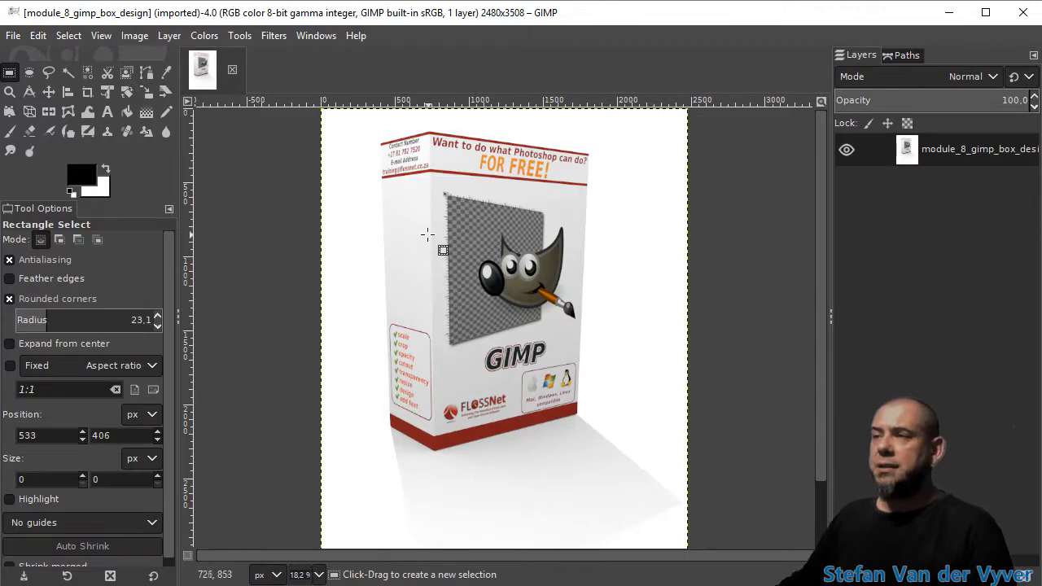
# - Place a vertical and a horizontal guide on the box's top-left outer corner
pyautogui.scroll(3, 428, 236)
pyautogui.moveTo(400, 188); pyautogui.dragTo(450, 430)
pyautogui.moveTo(437, 287); pyautogui.dragTo(477, 355)
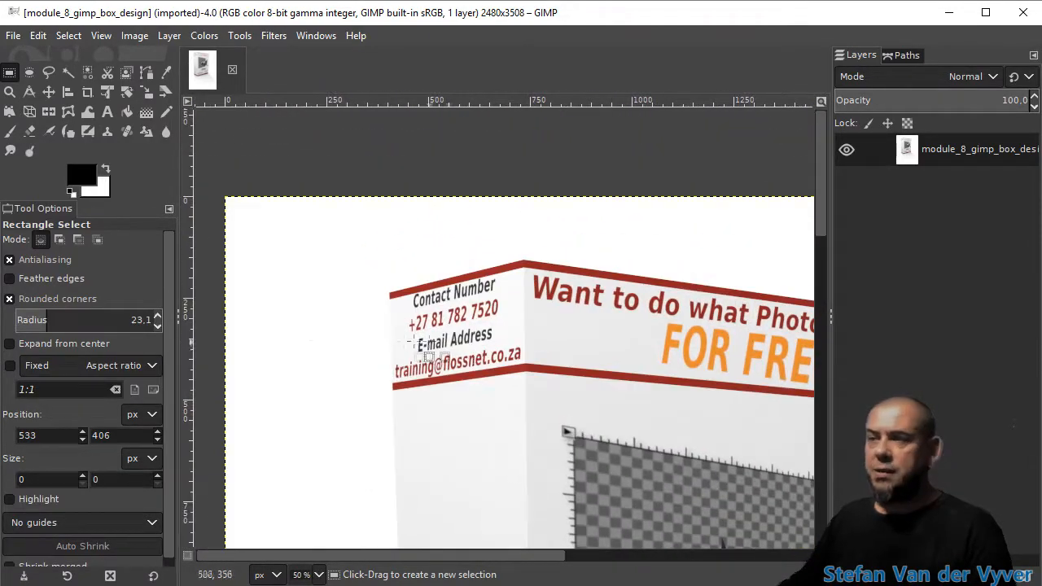
pyautogui.moveTo(190, 341); pyautogui.dragTo(388, 342)
pyautogui.moveTo(373, 104); pyautogui.dragTo(372, 295)
# - Place a horizontal and a vertical guide on the box's top front corner, and fine-tune the horizontal one to meet the peak
pyautogui.moveTo(483, 103); pyautogui.dragTo(516, 257)
pyautogui.moveTo(235, 251); pyautogui.dragTo(526, 228)
pyautogui.keyDown('ctrl'); pyautogui.scroll(2, 553, 287); pyautogui.keyUp('ctrl')
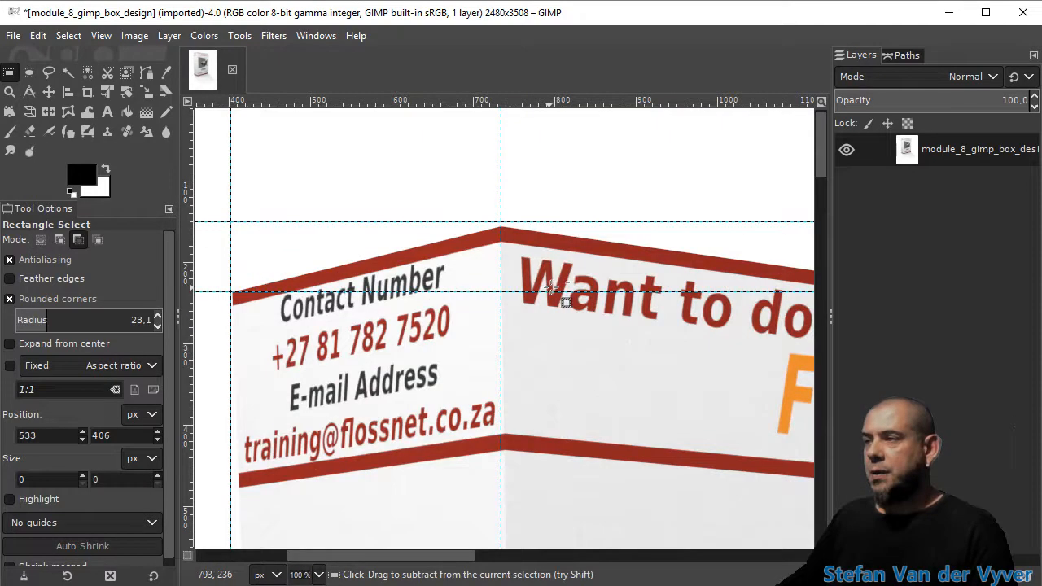
pyautogui.keyDown('ctrl'); pyautogui.scroll(1, 554, 286); pyautogui.keyUp('ctrl')
pyautogui.click(533, 186)
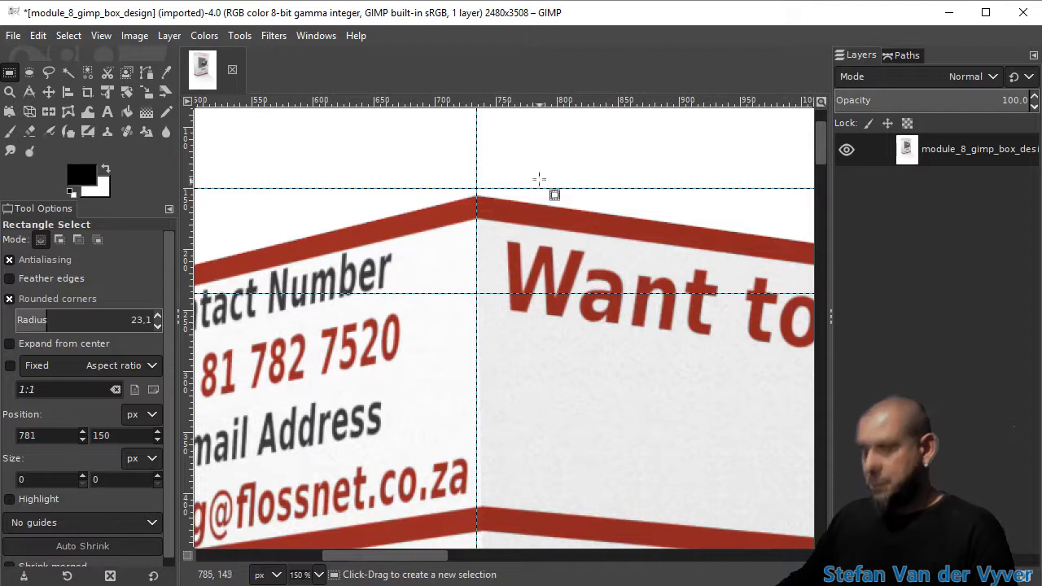
pyautogui.press('m')
pyautogui.moveTo(522, 188); pyautogui.dragTo(522, 192)
# - Place a vertical and a horizontal guide on the box's top-right outer corner
pyautogui.keyDown('ctrl'); pyautogui.scroll(-3, 656, 297); pyautogui.keyUp('ctrl')
pyautogui.hscroll(6, 672, 305)
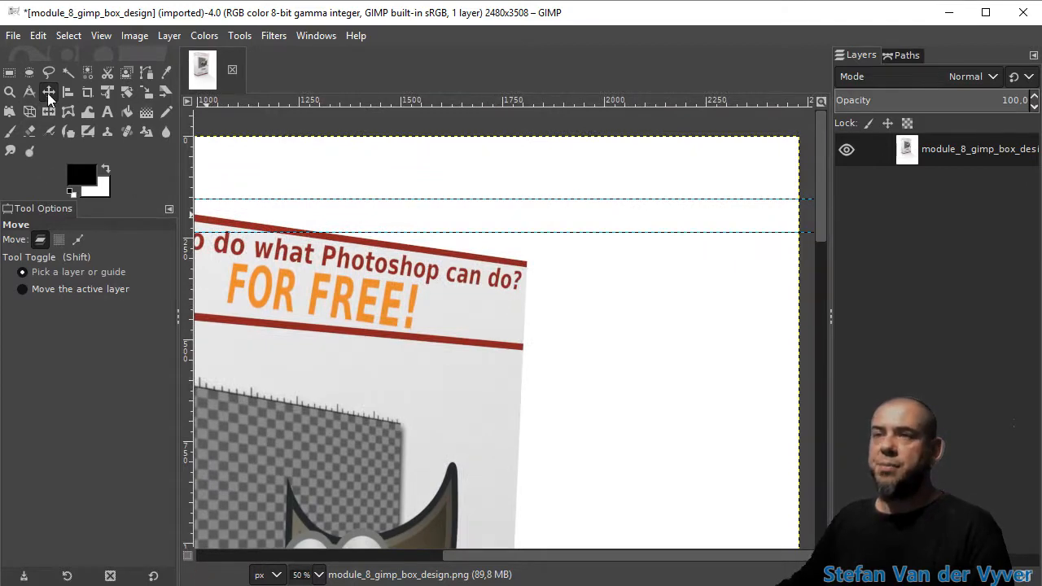
pyautogui.moveTo(185, 193); pyautogui.dragTo(529, 213)
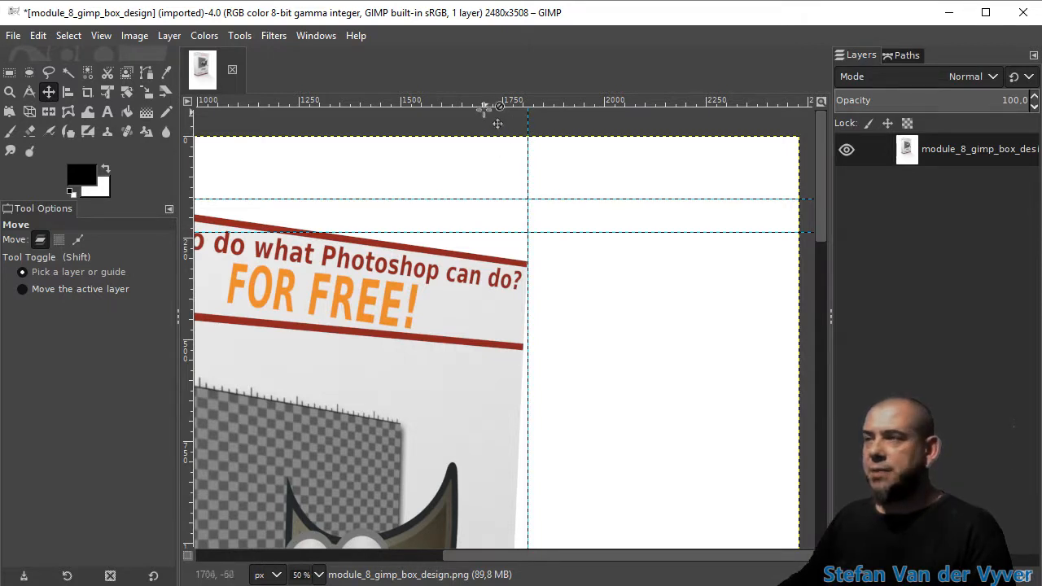
pyautogui.moveTo(457, 104); pyautogui.dragTo(514, 265)
# - Place a vertical and a horizontal guide on the box's bottom-right outer corner
pyautogui.scroll(-10, 570, 366)
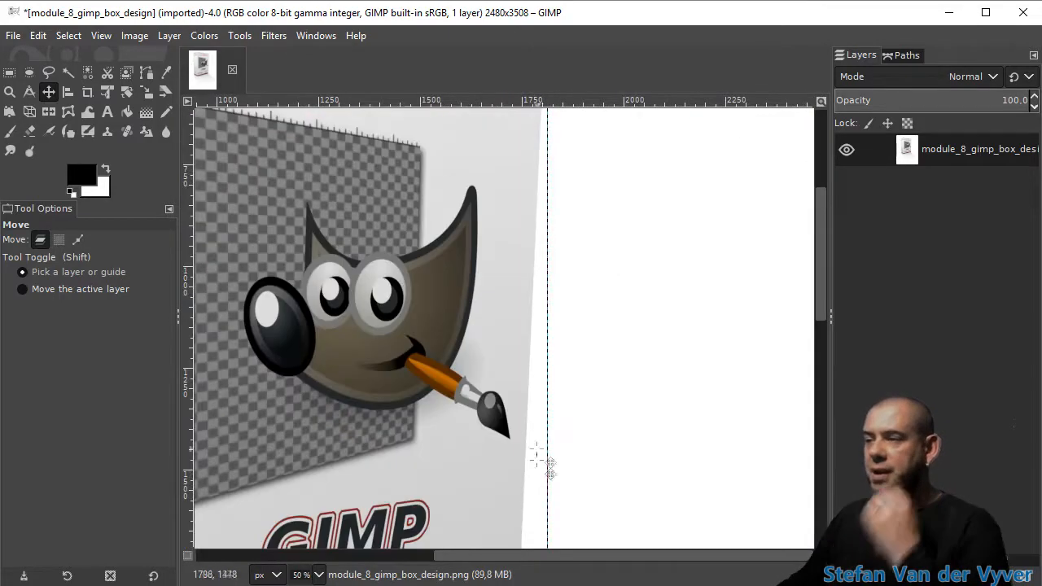
pyautogui.scroll(-1, 567, 320)
pyautogui.moveTo(184, 378); pyautogui.dragTo(567, 370)
pyautogui.moveTo(513, 106); pyautogui.dragTo(560, 348)
# - Place a vertical and a horizontal guide on the lowest front corner of the box's red base
pyautogui.hscroll(-10, 375, 374)
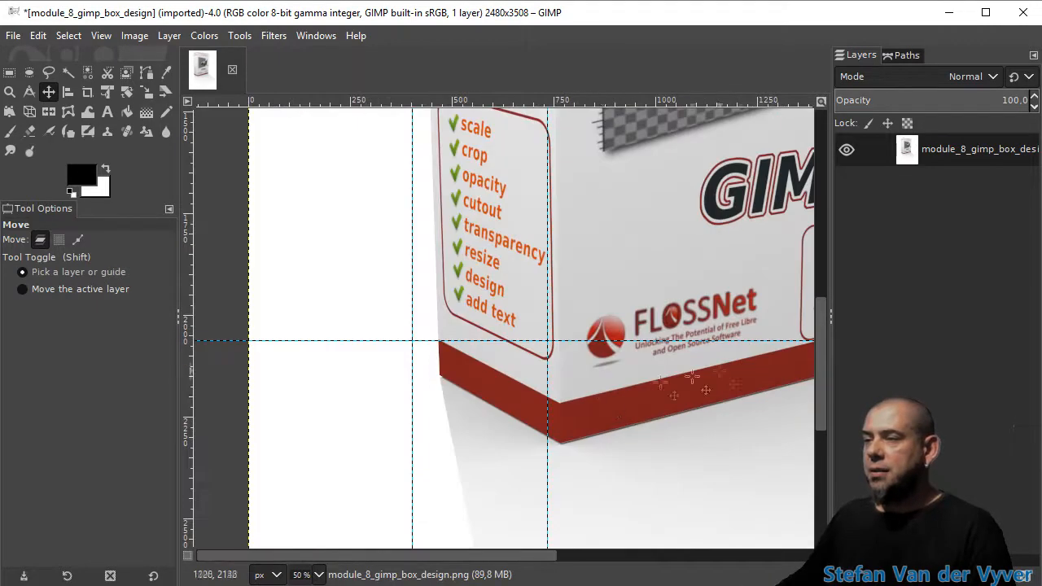
pyautogui.moveTo(193, 368); pyautogui.dragTo(561, 399)
pyautogui.moveTo(533, 100); pyautogui.dragTo(581, 443)
# - Place a vertical and a horizontal guide on the box's bottom-left corner and check their alignment up close
pyautogui.moveTo(188, 362); pyautogui.dragTo(439, 380)
pyautogui.moveTo(402, 102); pyautogui.dragTo(435, 377)
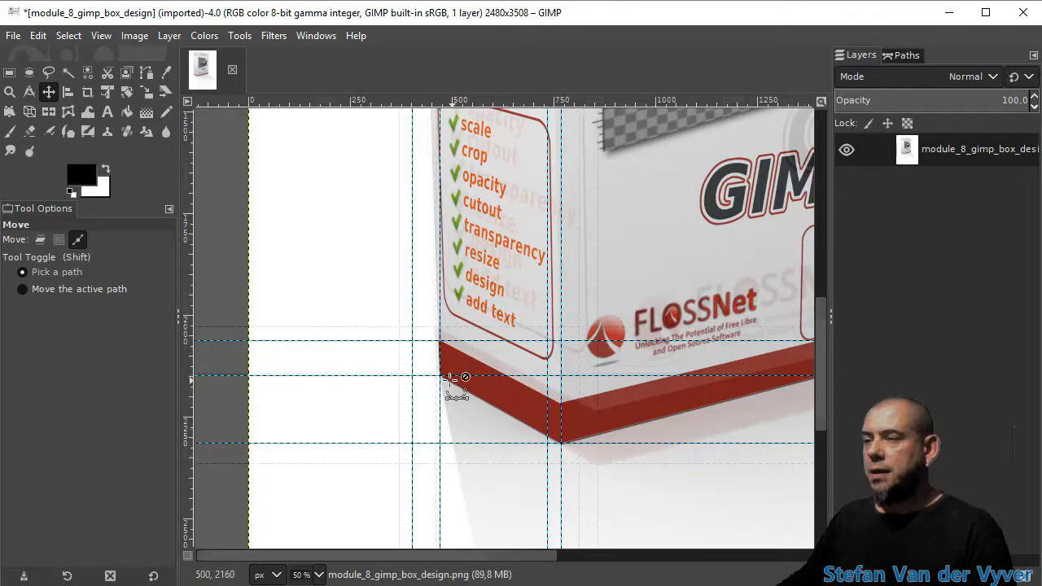
pyautogui.scroll(6, 452, 376)
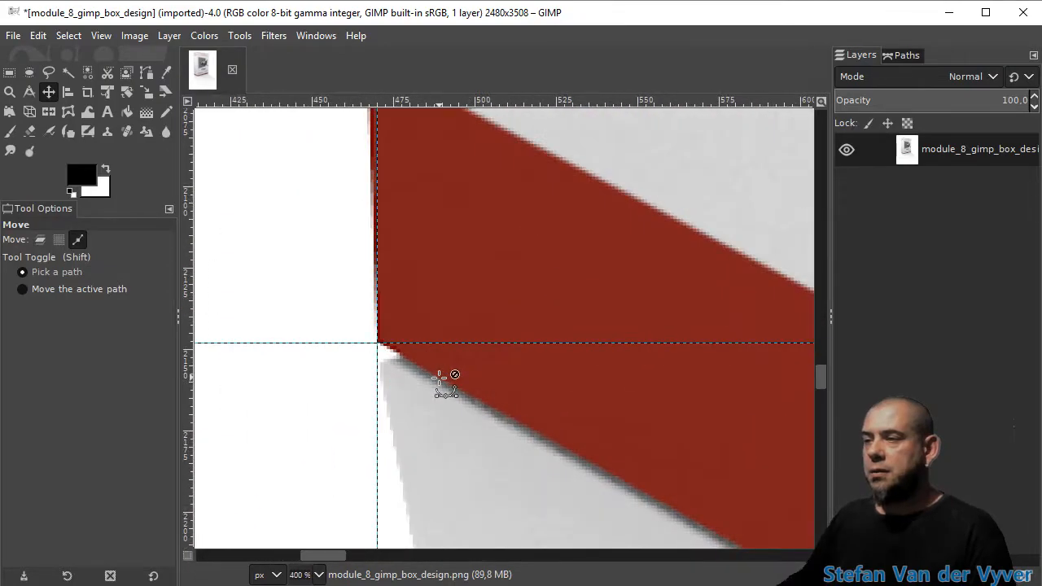
pyautogui.scroll(-10, 570, 326)
pyautogui.scroll(2, 631, 265)
pyautogui.scroll(-2, 570, 326)
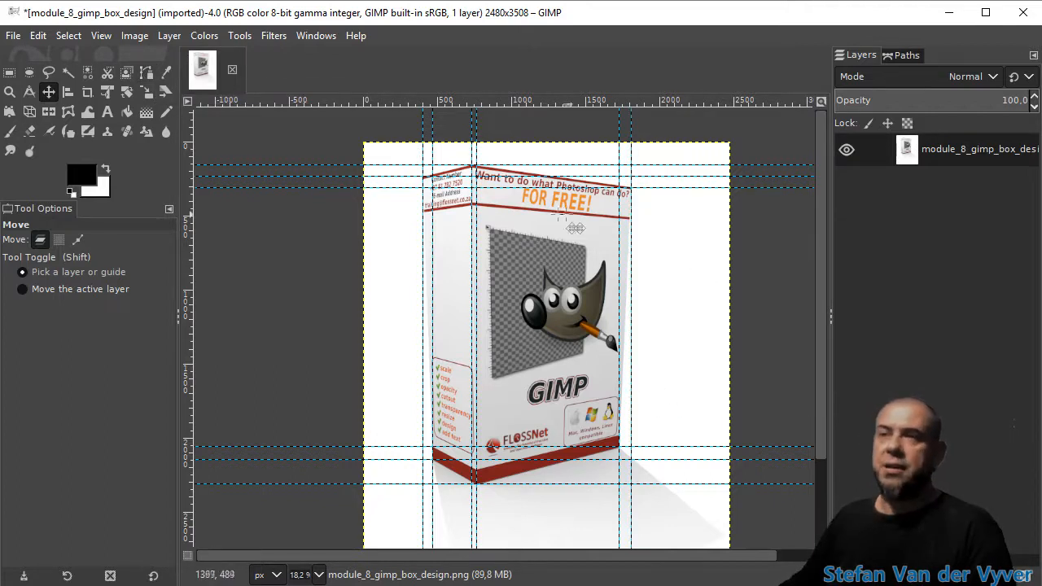
# - Outline the box with a Free Select polygon through its six guide-marked corners and commit the selection
pyautogui.click(48, 73)
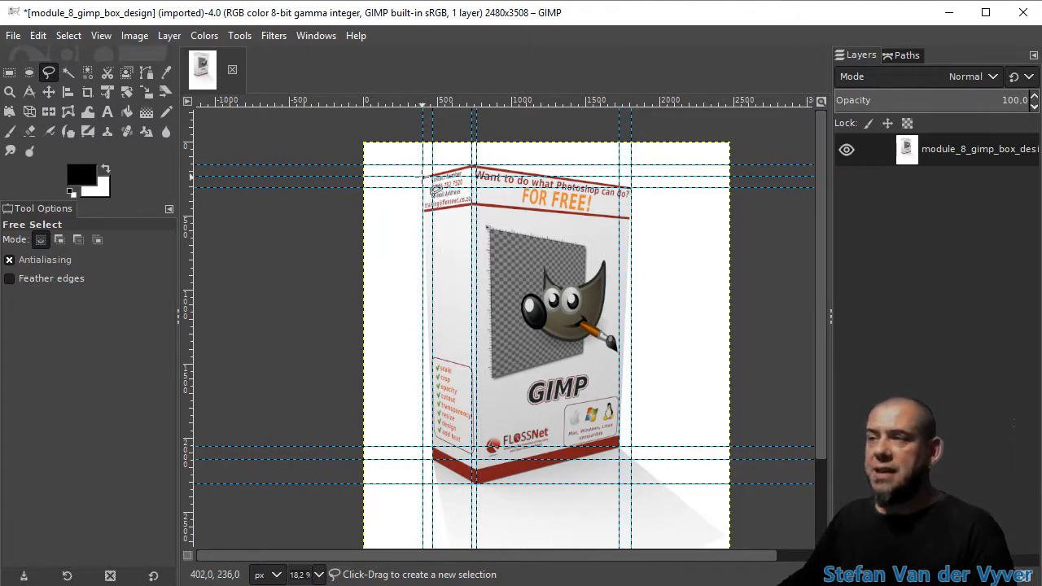
pyautogui.click(425, 178)
pyautogui.click(472, 167)
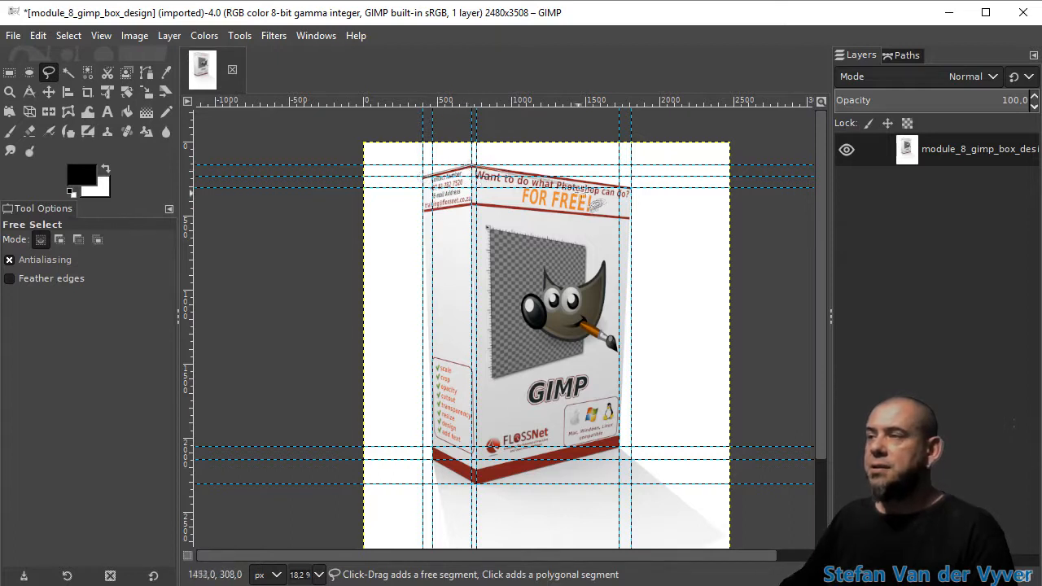
pyautogui.click(631, 196)
pyautogui.click(621, 445)
pyautogui.click(477, 483)
pyautogui.click(434, 461)
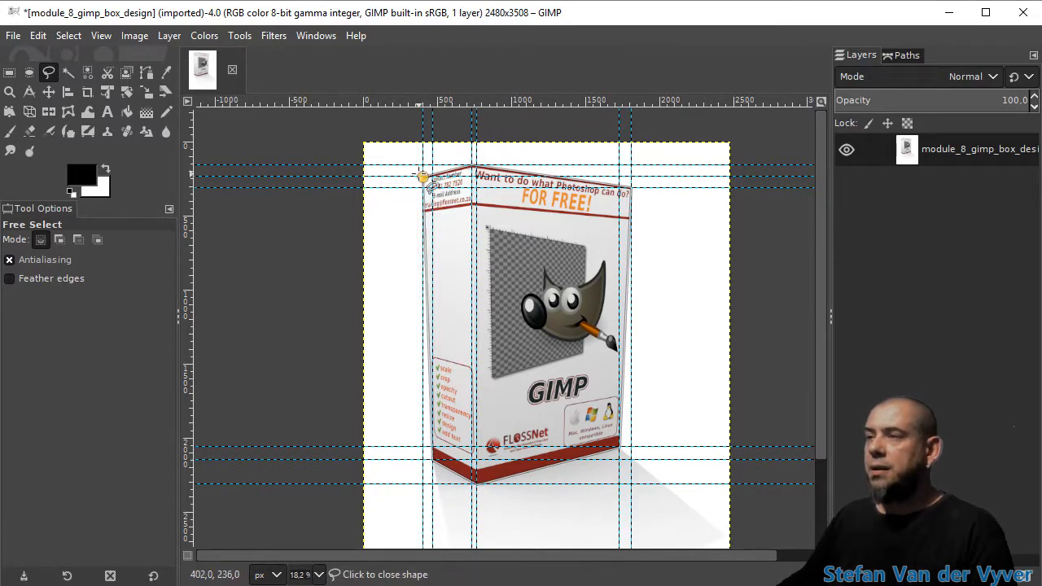
pyautogui.click(422, 177)
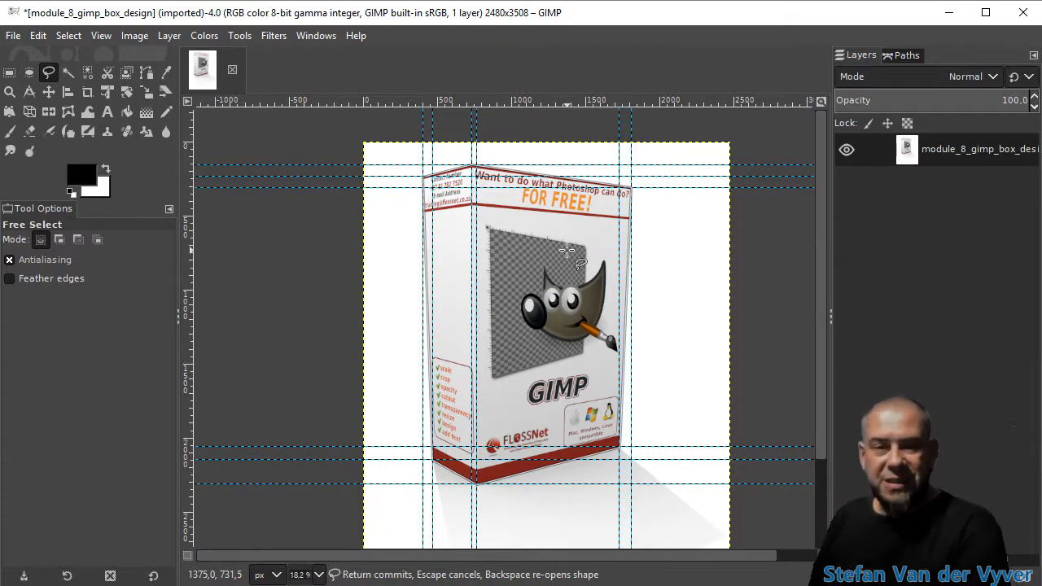
pyautogui.press('Return')
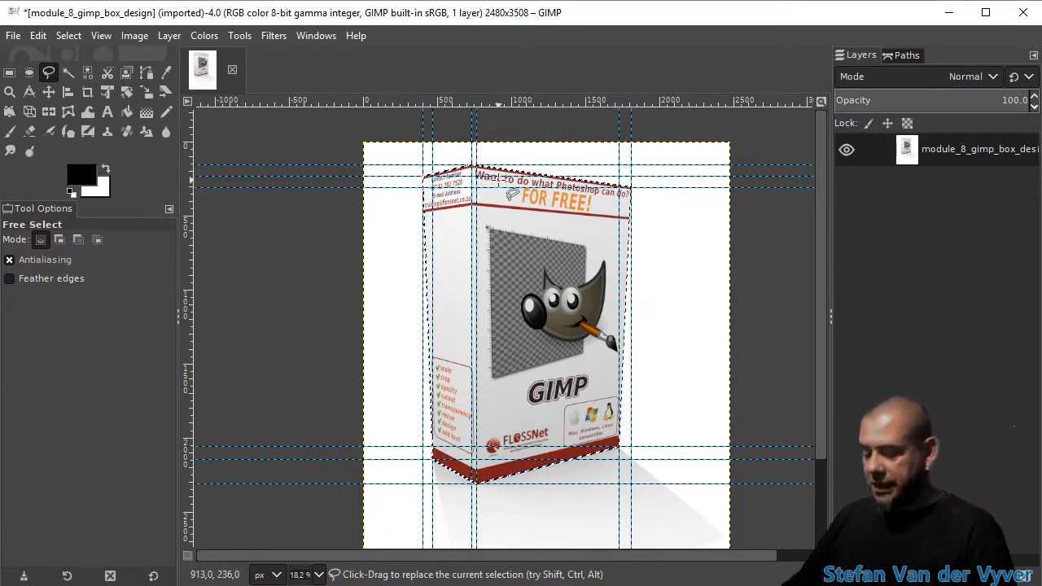
# - Remove all the guides from the image with the Move tool
pyautogui.press('m')
pyautogui.moveTo(636, 129); pyautogui.dragTo(673, 99)
pyautogui.moveTo(769, 166); pyautogui.dragTo(683, 99)
pyautogui.moveTo(754, 187); pyautogui.dragTo(716, 100)
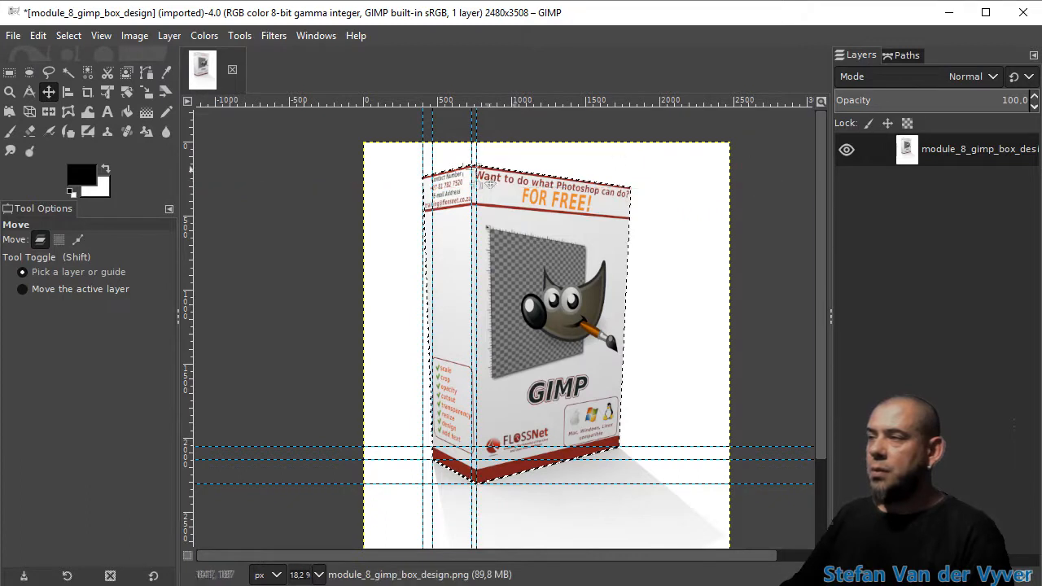
pyautogui.moveTo(476, 151); pyautogui.dragTo(188, 156)
pyautogui.moveTo(476, 126); pyautogui.dragTo(364, 137)
pyautogui.moveTo(433, 126); pyautogui.dragTo(364, 134)
pyautogui.moveTo(346, 484); pyautogui.dragTo(364, 133)
pyautogui.moveTo(333, 446); pyautogui.dragTo(378, 133)
pyautogui.moveTo(333, 459); pyautogui.dragTo(361, 67)
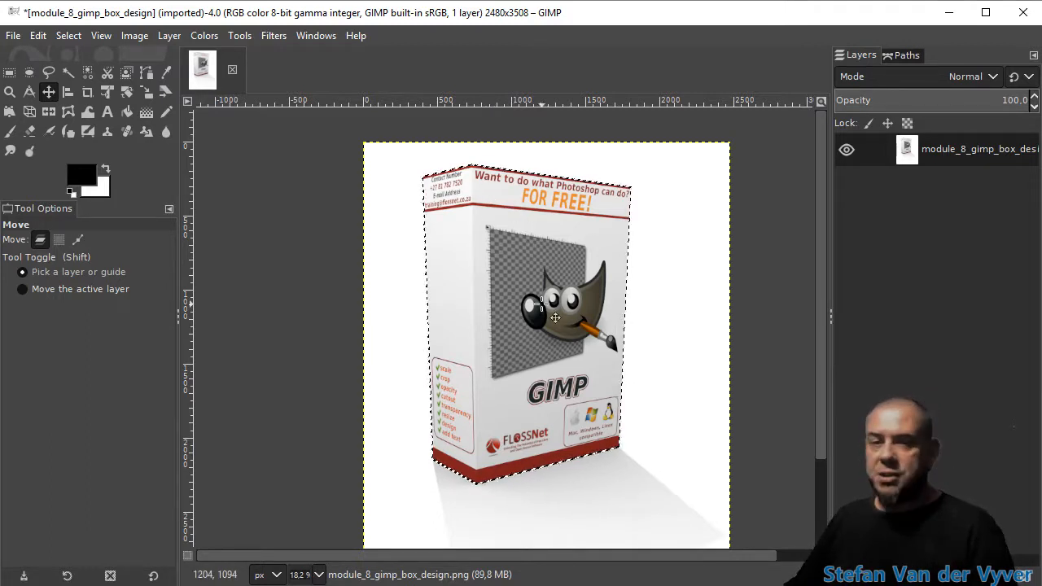
# - Invert the selection to cover the background and shadow around the box
pyautogui.click(70, 36)
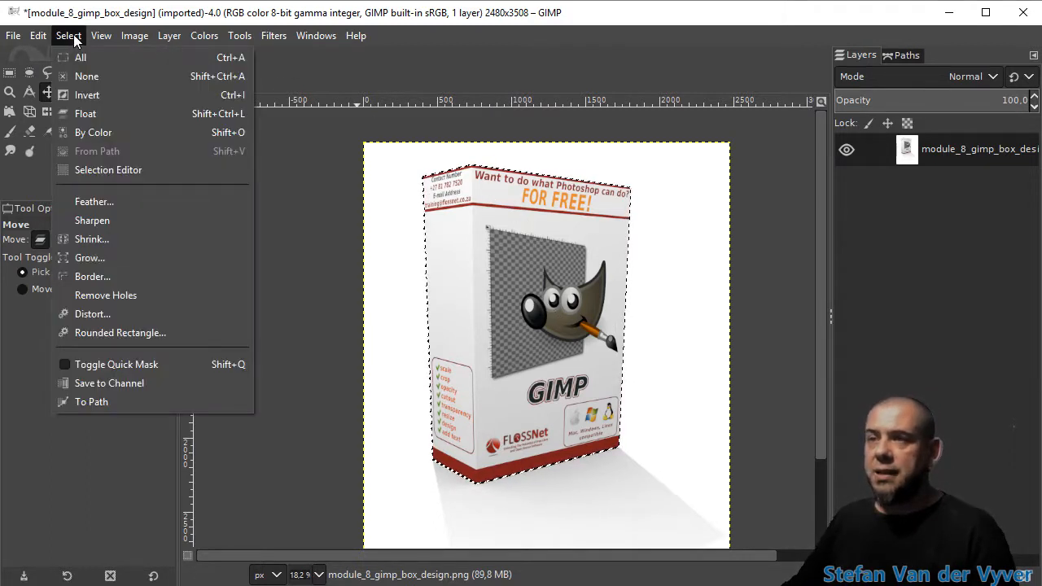
pyautogui.click(87, 95)
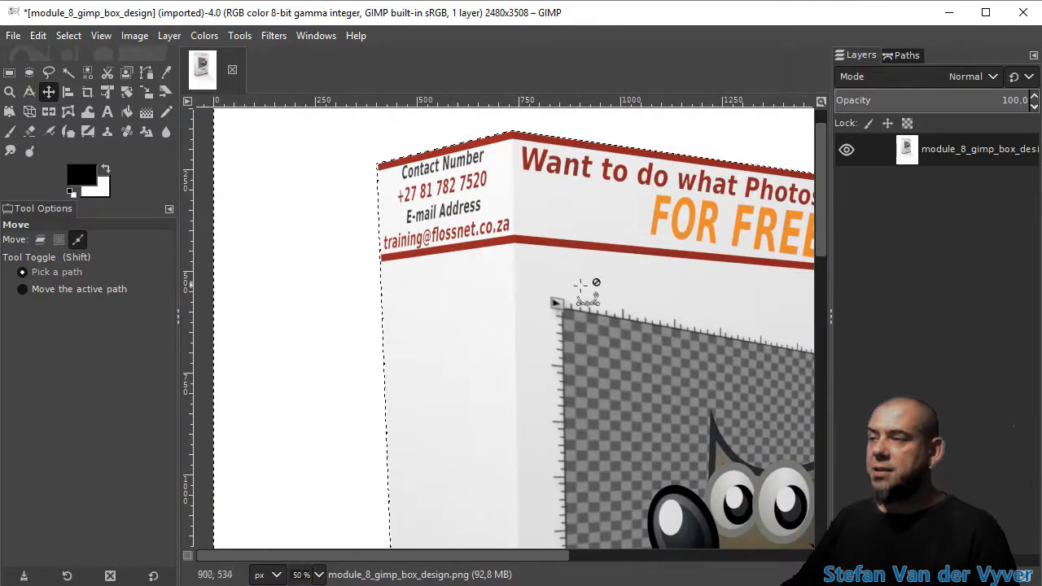
pyautogui.scroll(-3, 606, 295)
pyautogui.scroll(-2, 603, 301)
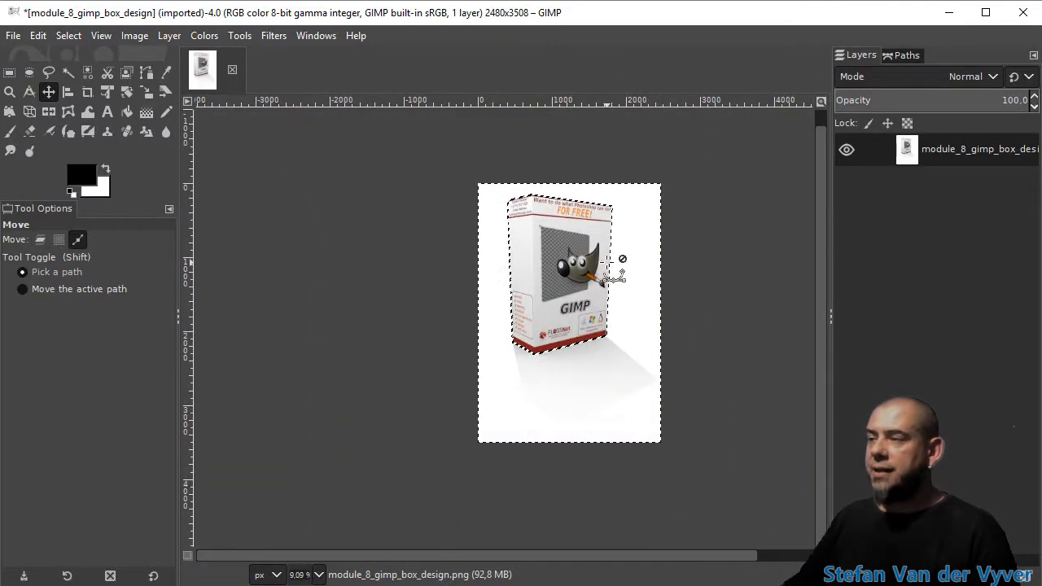
pyautogui.press('ctrl')
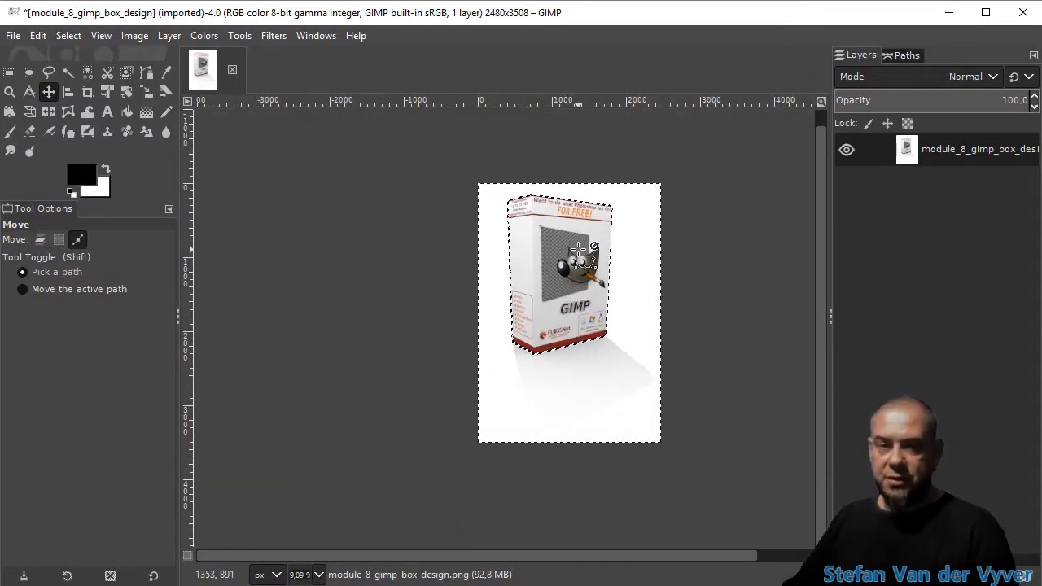
# - Cut the selected background and shadow, paste them onto a new layer named Layer, and anchor the floating selection
pyautogui.hotkey('ctrl', 'x')
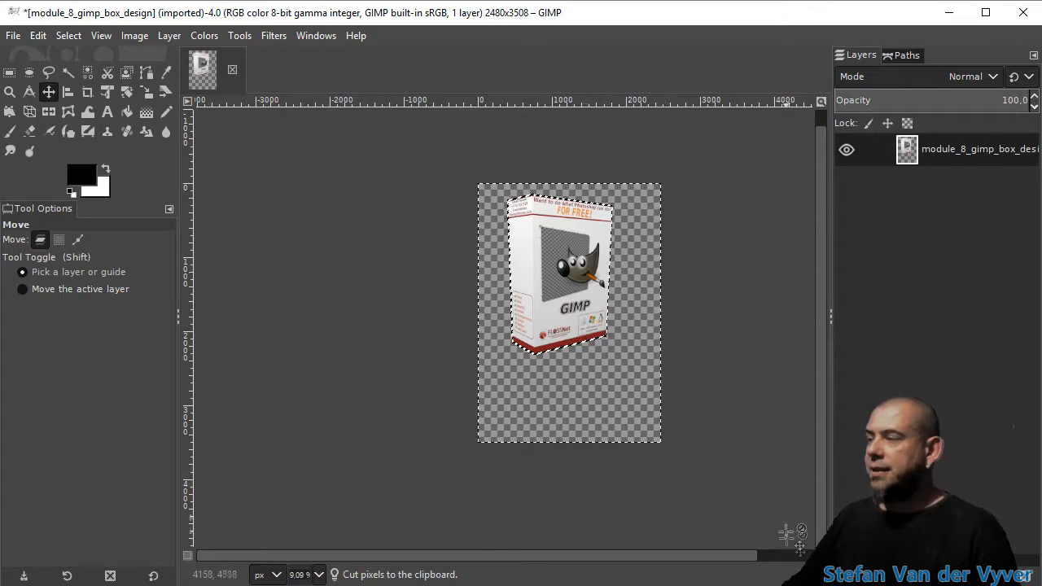
pyautogui.hotkey('shift', 'ctrl', 'n')
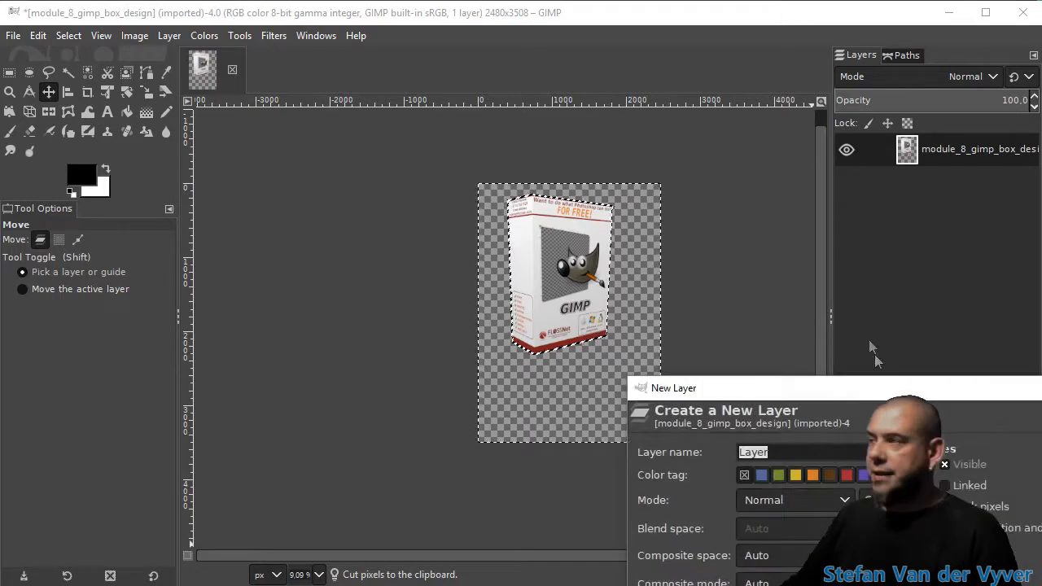
pyautogui.press('Return')
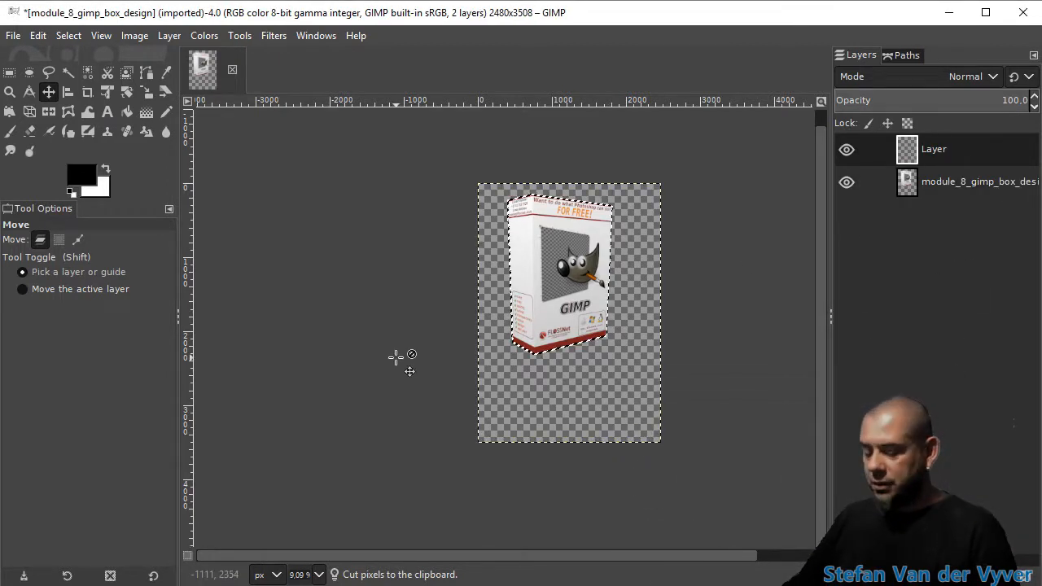
pyautogui.hotkey('ctrl', 'v')
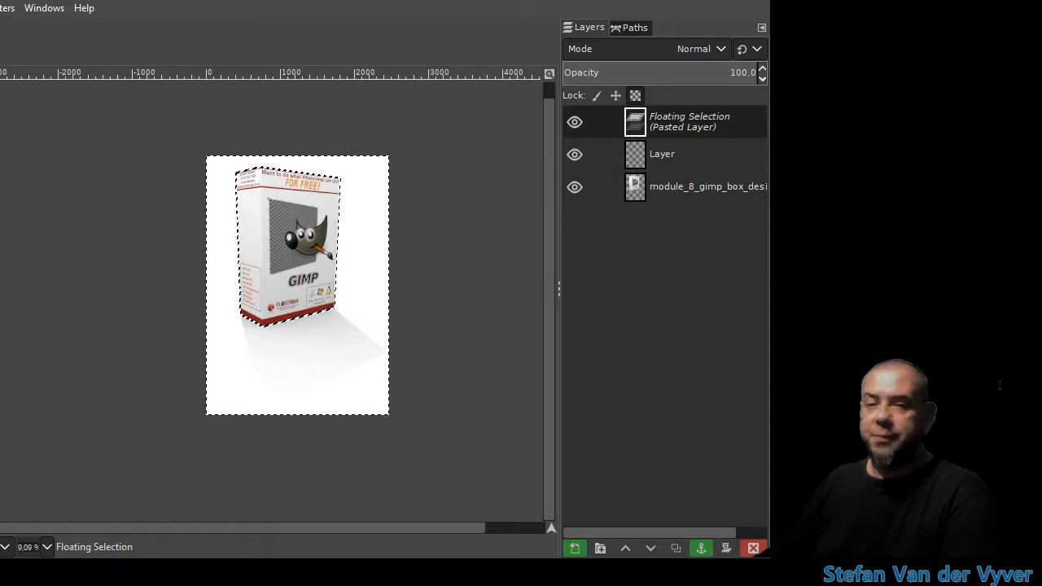
pyautogui.click(701, 548)
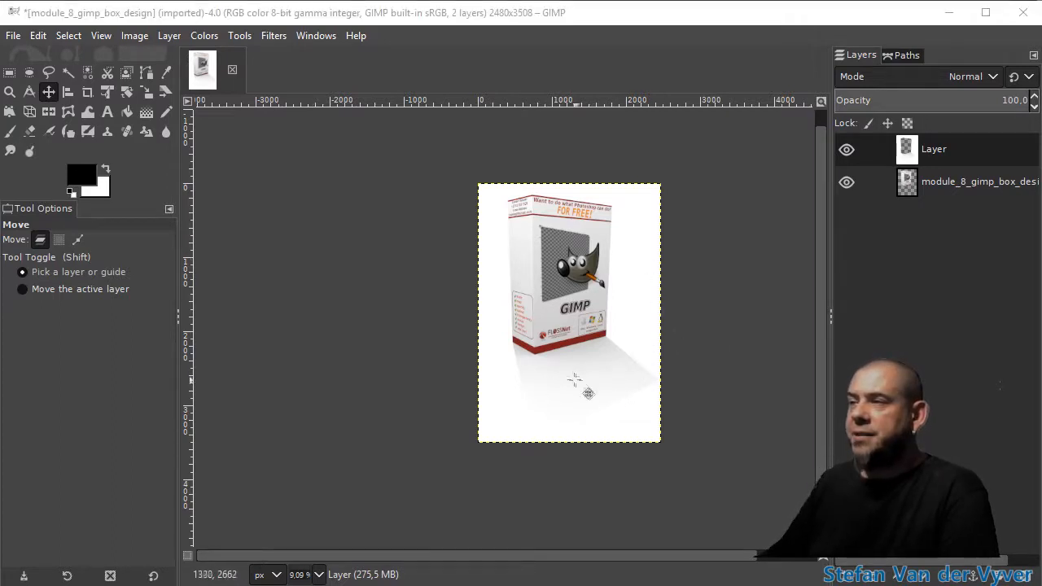
# - Apply Color to Alpha with white to the background and shadow layer, keeping thresholds 0,000 and 1,000
pyautogui.click(169, 35)
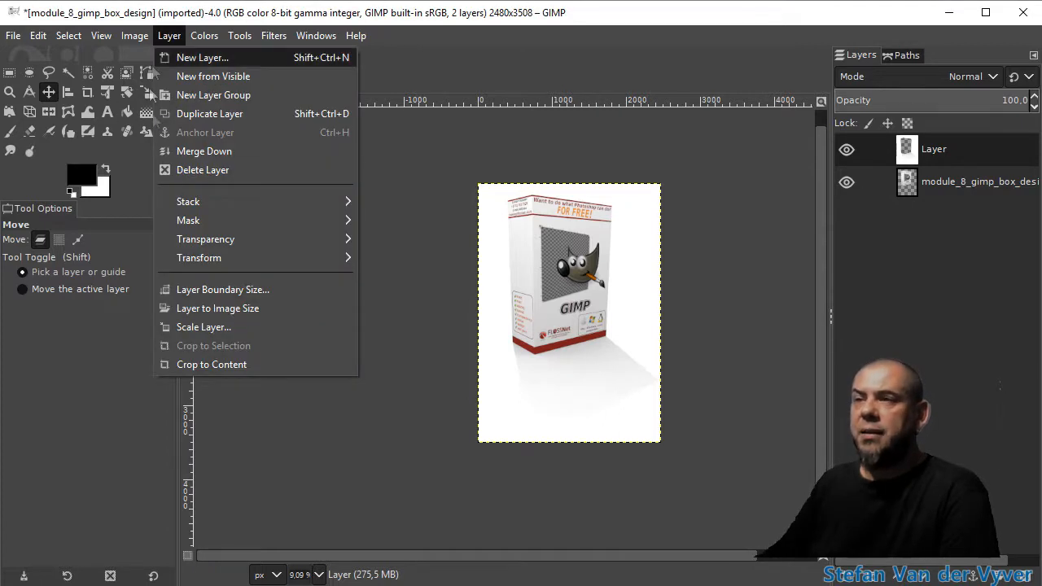
pyautogui.moveTo(205, 243)
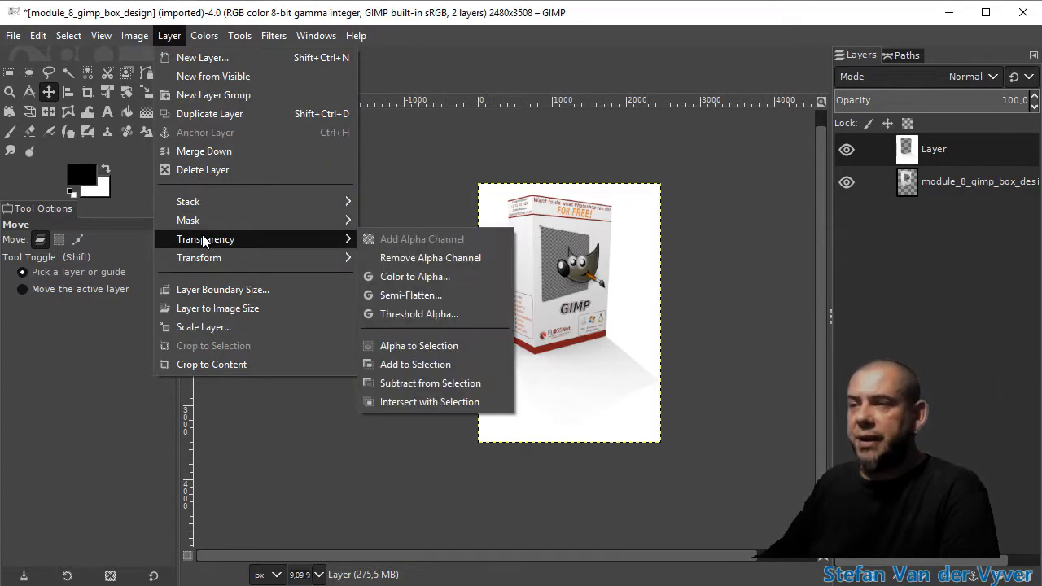
pyautogui.click(407, 279)
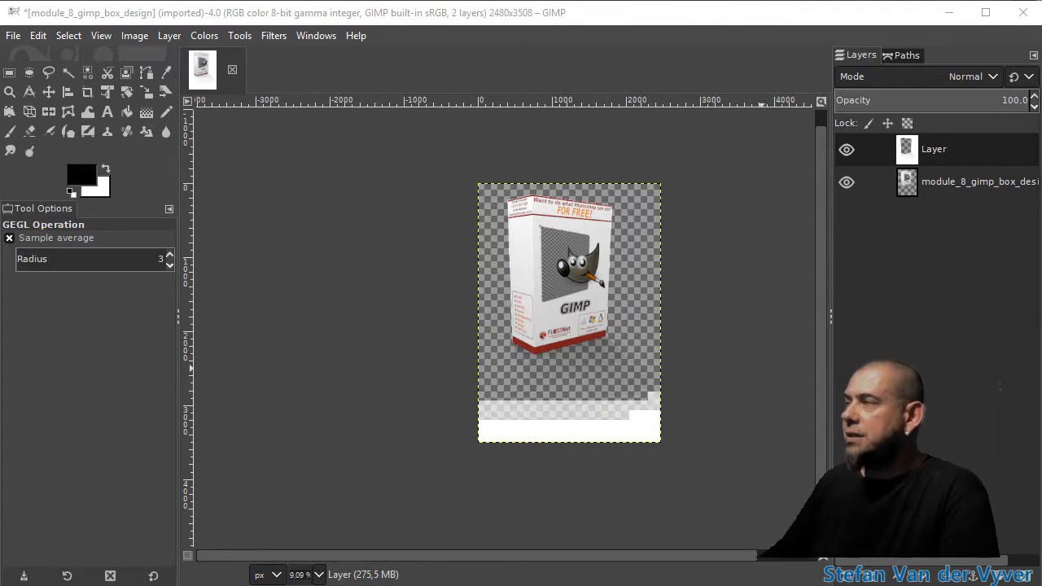
pyautogui.moveTo(554, 167); pyautogui.dragTo(286, 119)
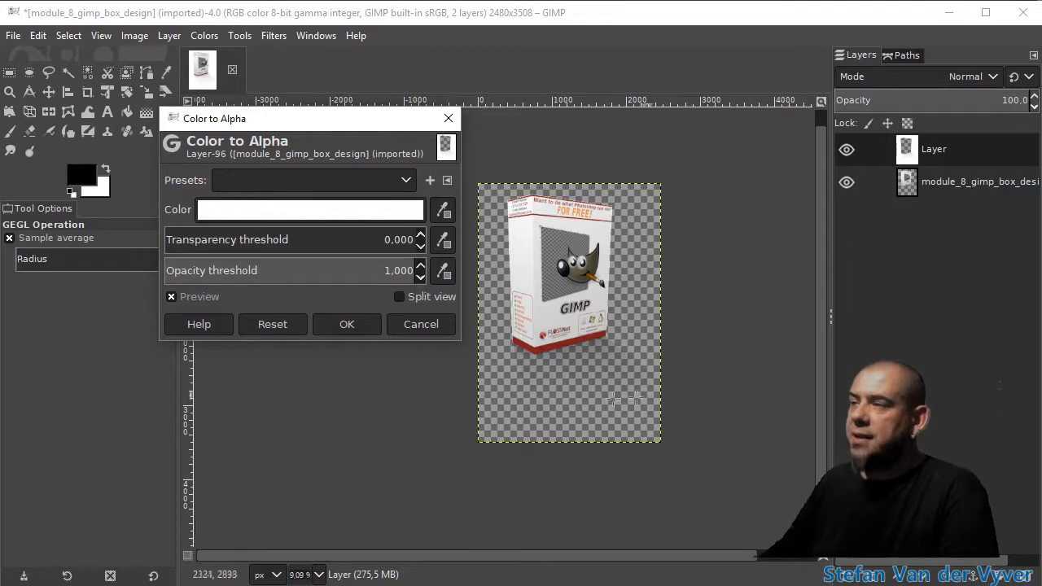
pyautogui.click(347, 325)
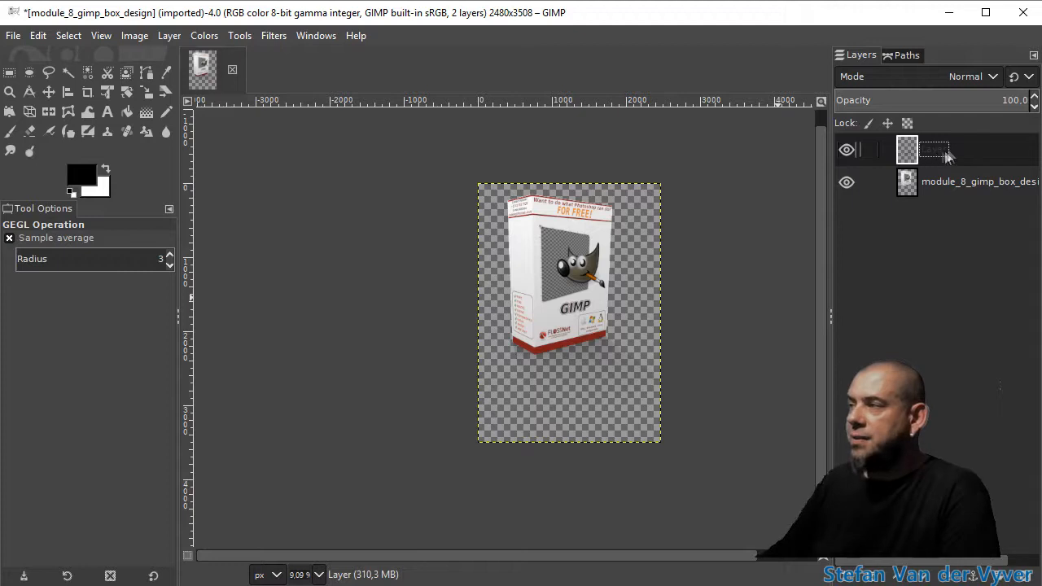
# - Duplicate the transparent shadow layer three times to darken the shadow
pyautogui.click(945, 579)
pyautogui.click(944, 578)
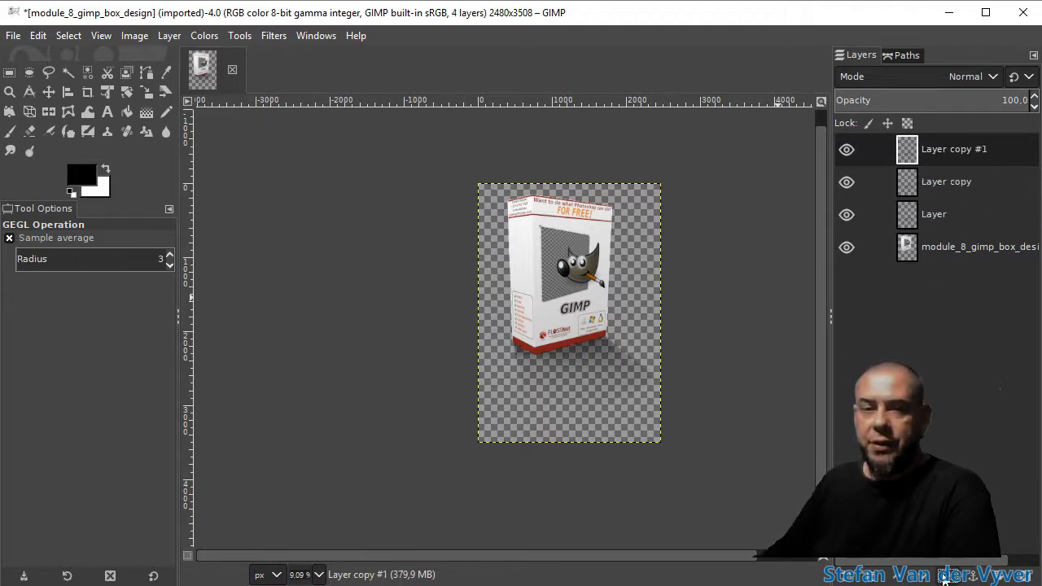
pyautogui.click(945, 578)
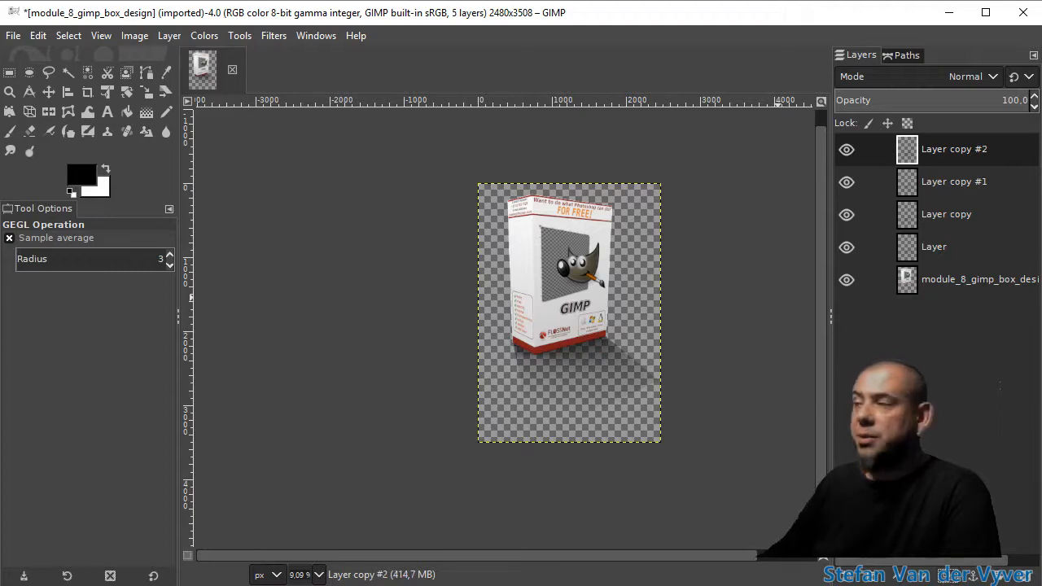
# - Merge the three shadow copies down into the original shadow layer and reduce the merged layer's opacity to 49,6
pyautogui.rightClick(938, 150)
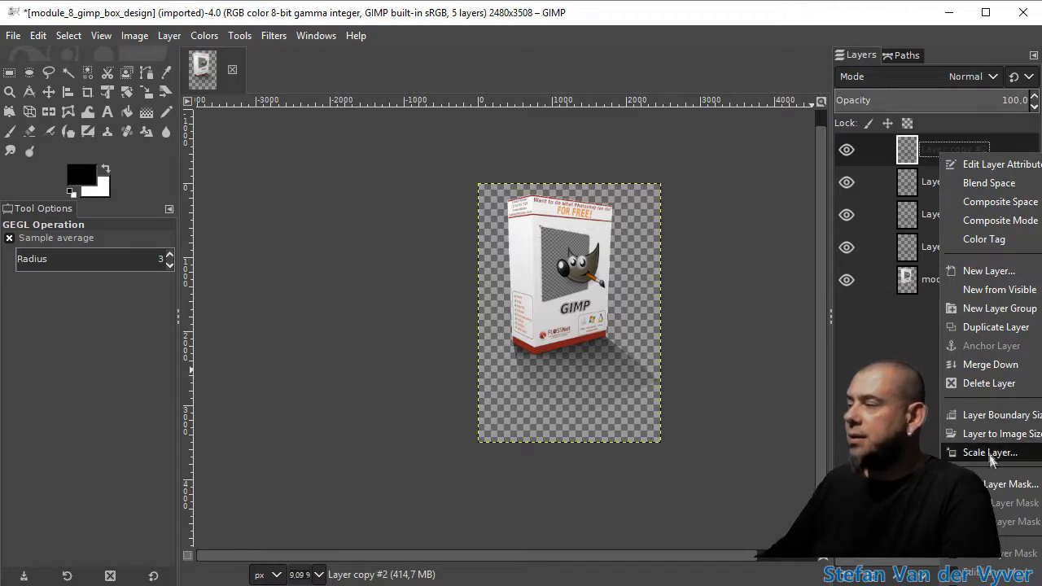
pyautogui.click(989, 383)
pyautogui.rightClick(929, 148)
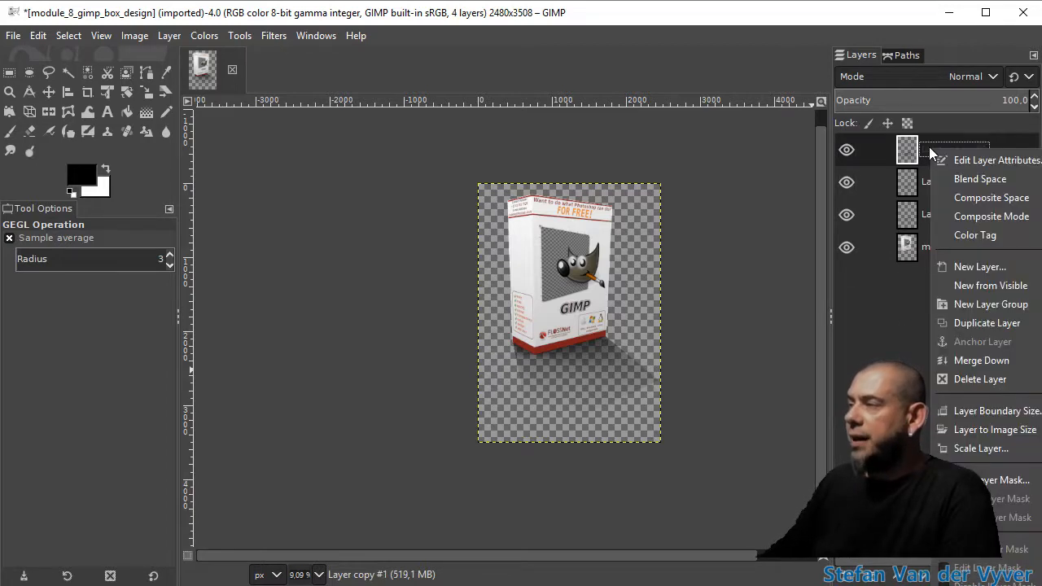
pyautogui.click(982, 360)
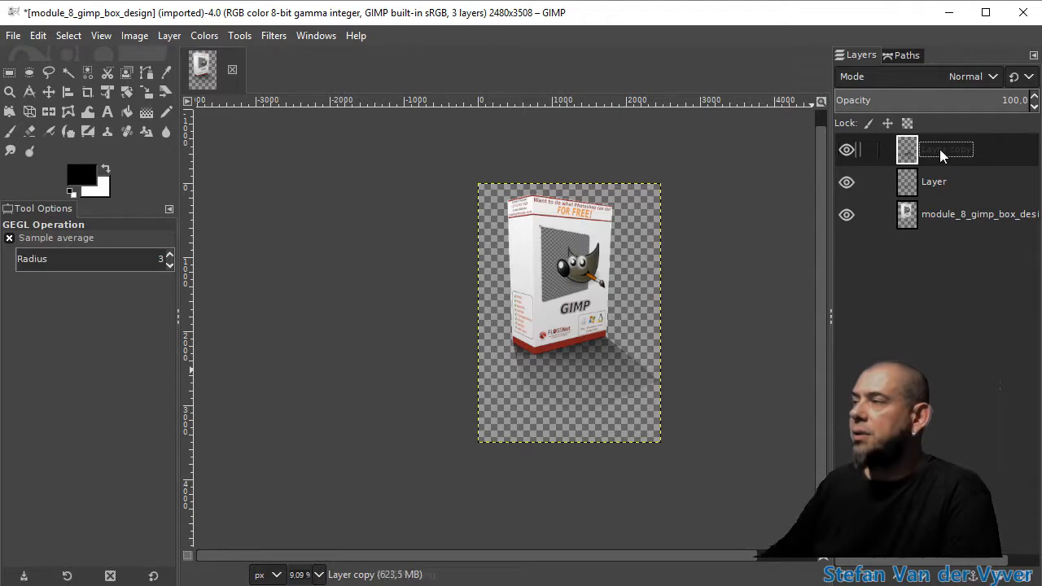
pyautogui.rightClick(940, 149)
pyautogui.click(990, 362)
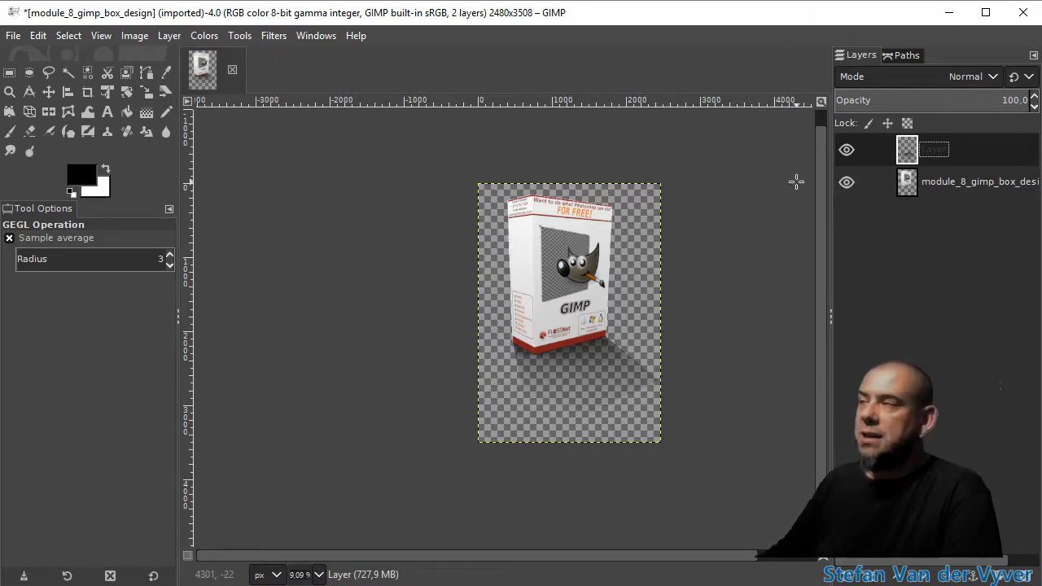
pyautogui.moveTo(974, 95); pyautogui.dragTo(932, 98)
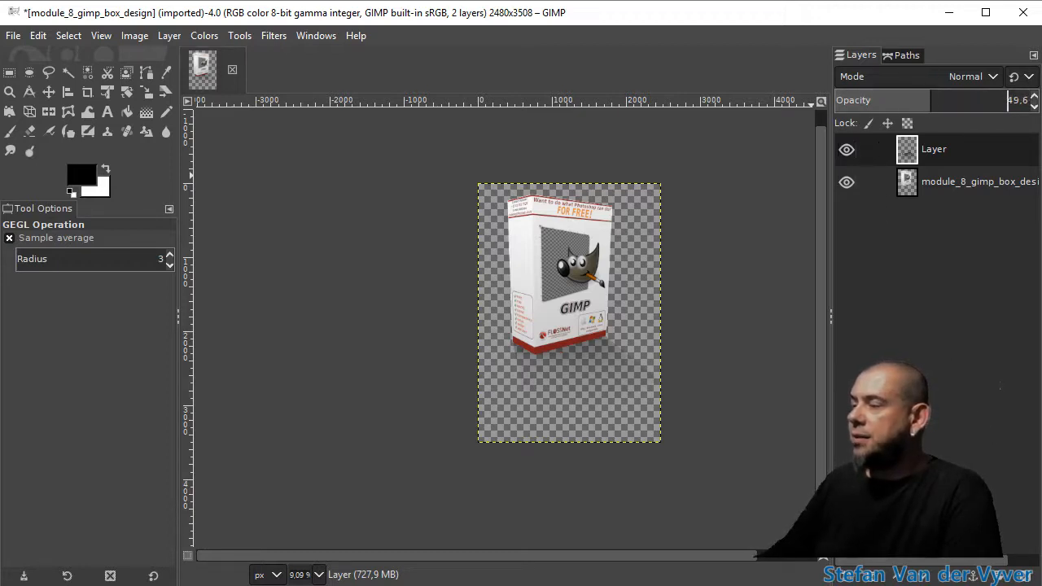
# - Add a new layer beneath the box layer and bucket-fill it with white as the background
pyautogui.click(849, 580)
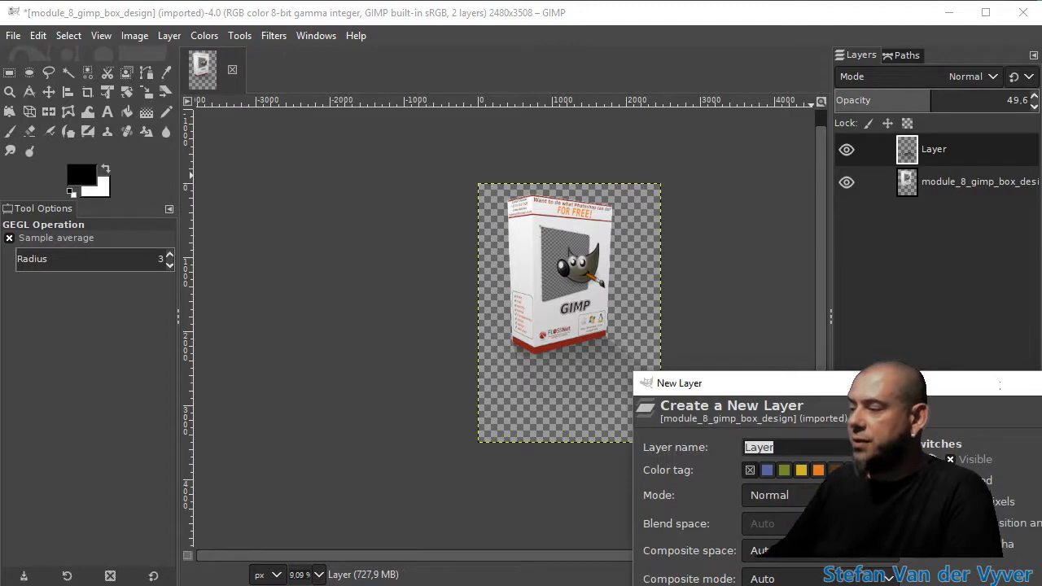
pyautogui.press('Return')
pyautogui.moveTo(931, 156); pyautogui.dragTo(933, 222)
pyautogui.click(105, 168)
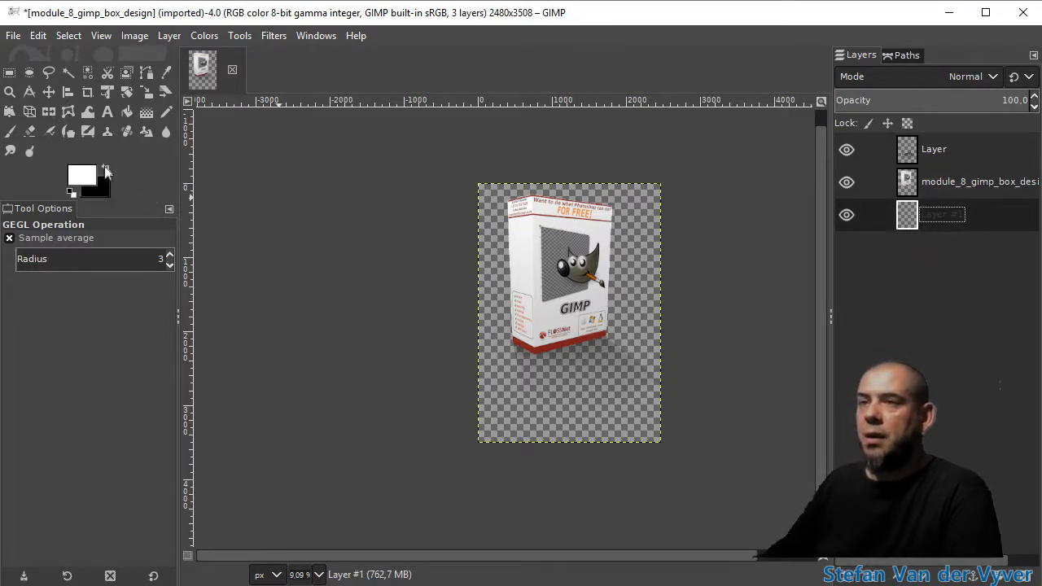
pyautogui.click(126, 111)
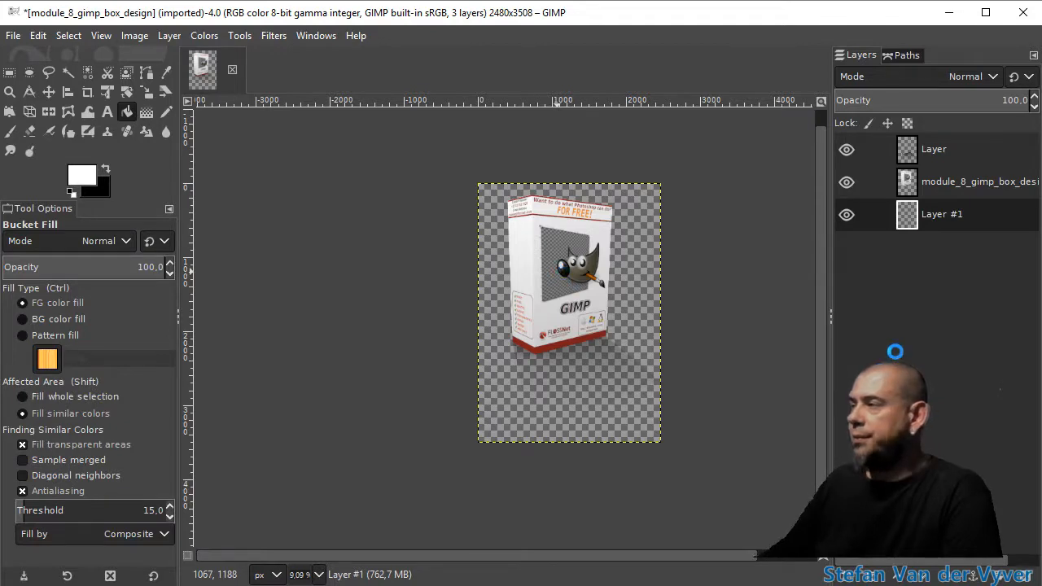
# - Set the merged shadow layer's opacity to 89,2 and hide the layer
pyautogui.click(914, 153)
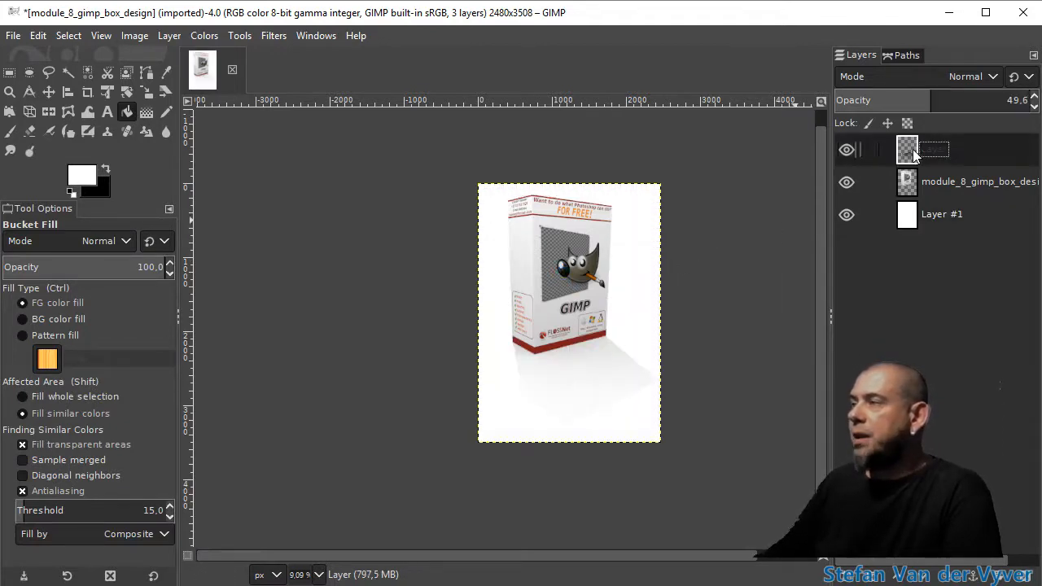
pyautogui.moveTo(933, 102); pyautogui.dragTo(1009, 100)
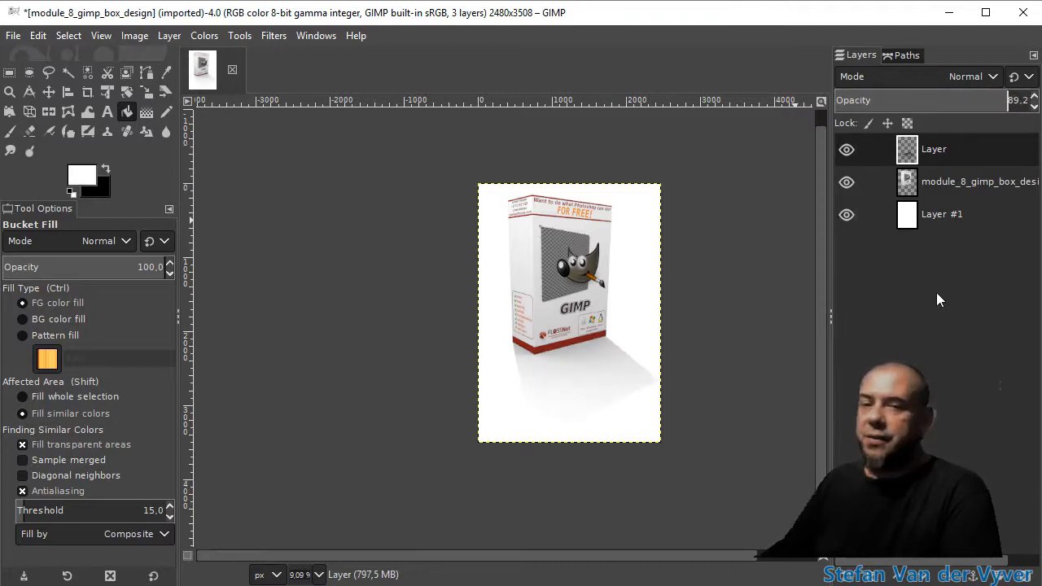
pyautogui.click(847, 149)
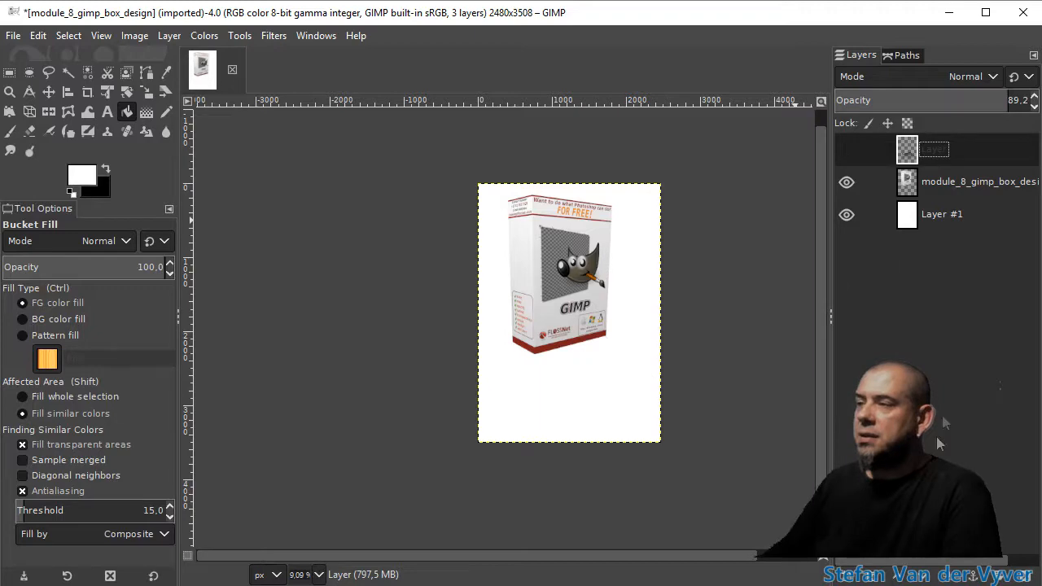